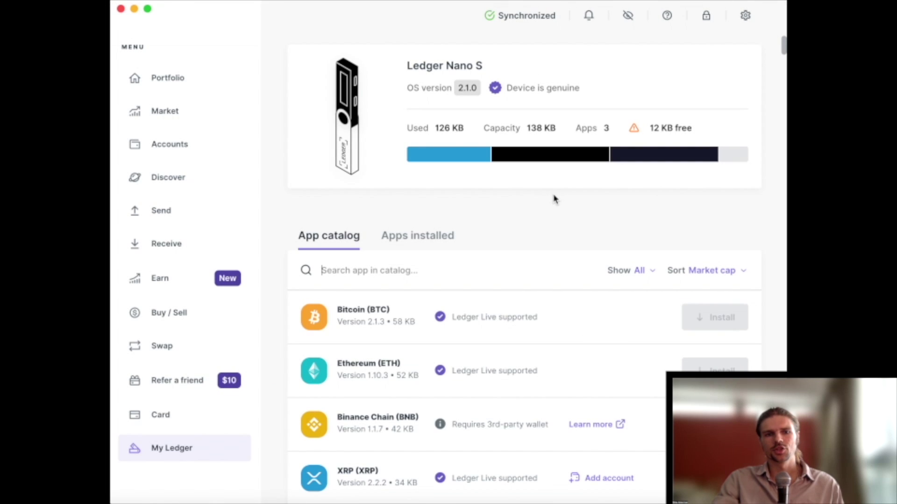
Search the My Ledger app catalog for 'cos' to confirm the Cosmos app is installed.
click(387, 276)
text(cos)
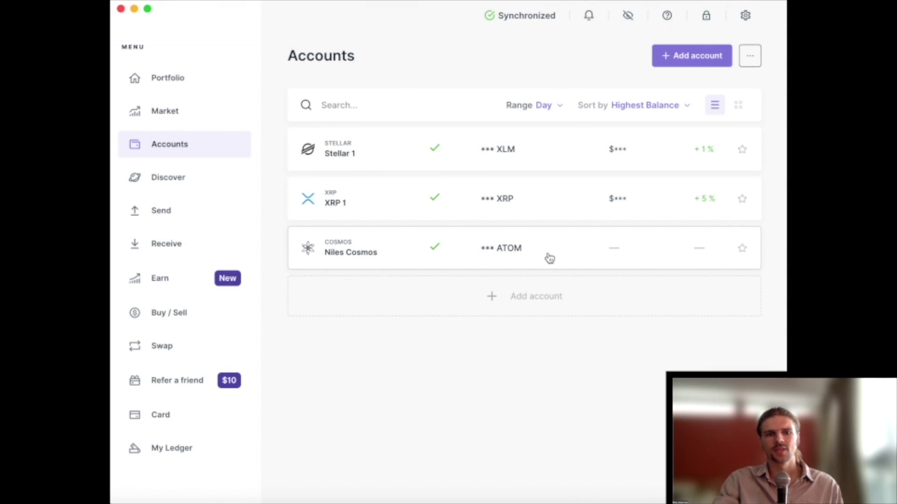
Add a Coreum (CORE) account named Coreum 1 and open its account page.
click(690, 59)
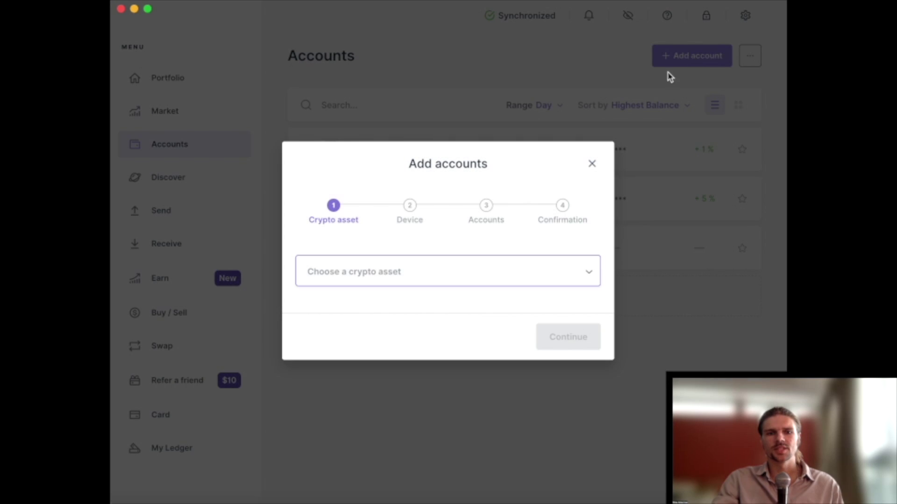
click(425, 272)
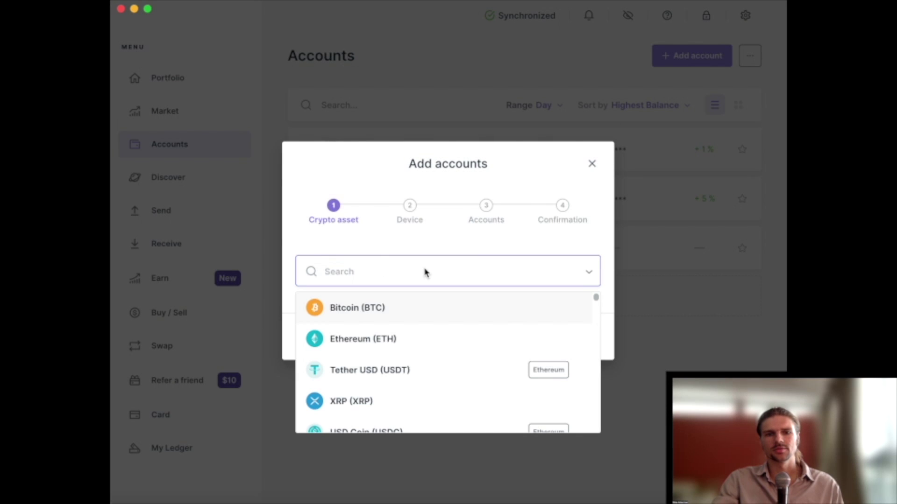
text(core)
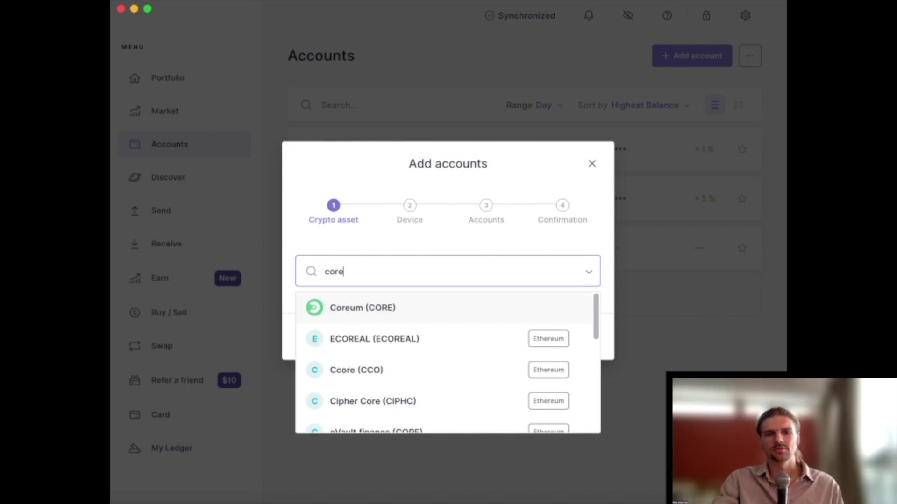
click(403, 312)
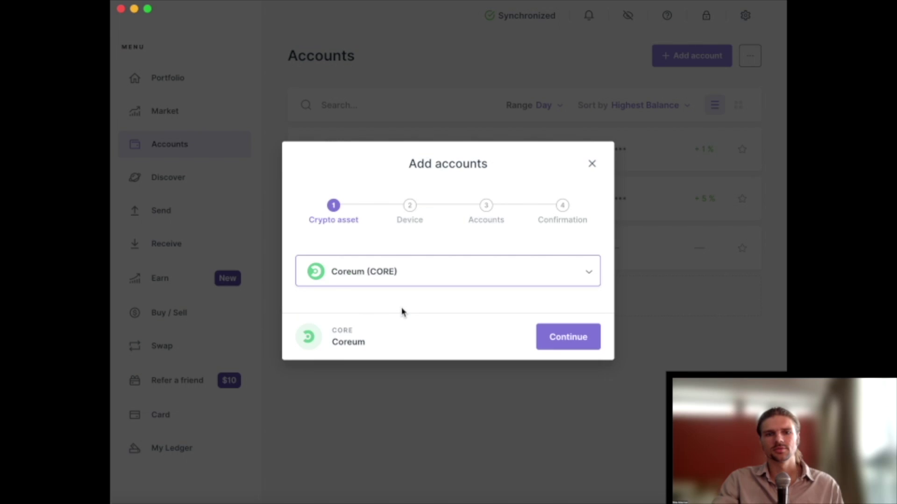
click(567, 348)
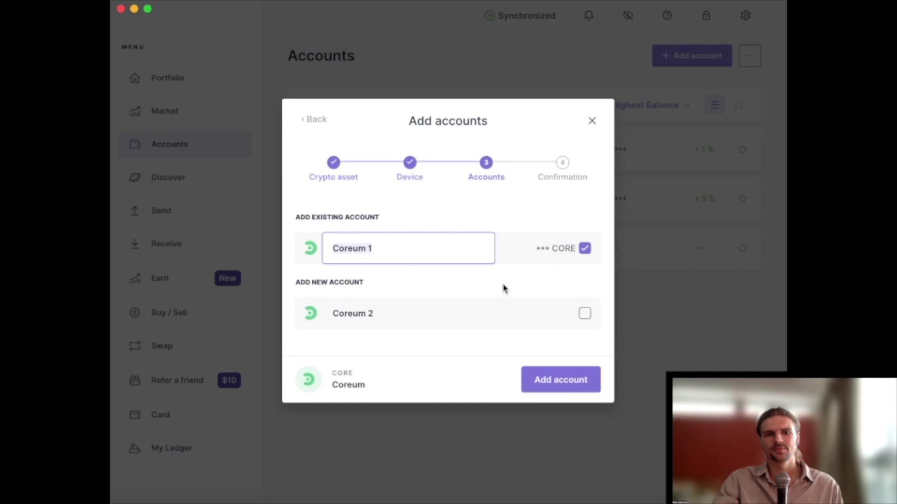
click(564, 389)
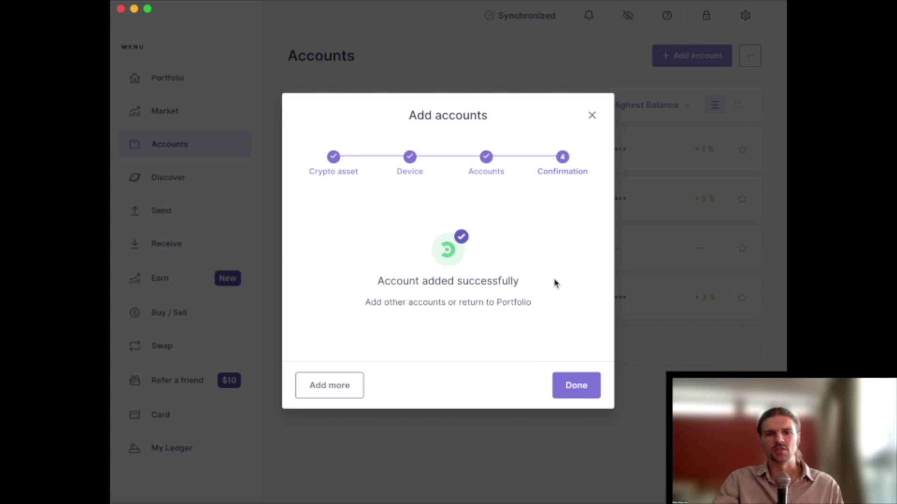
click(574, 393)
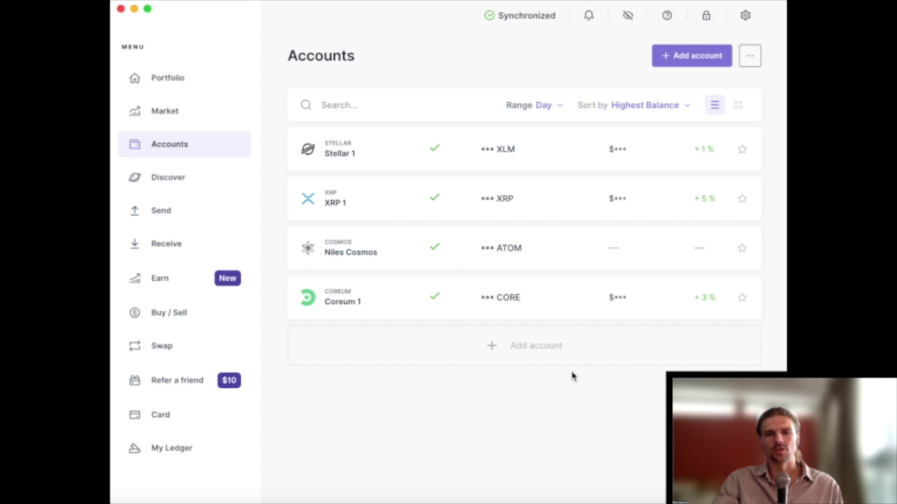
click(564, 307)
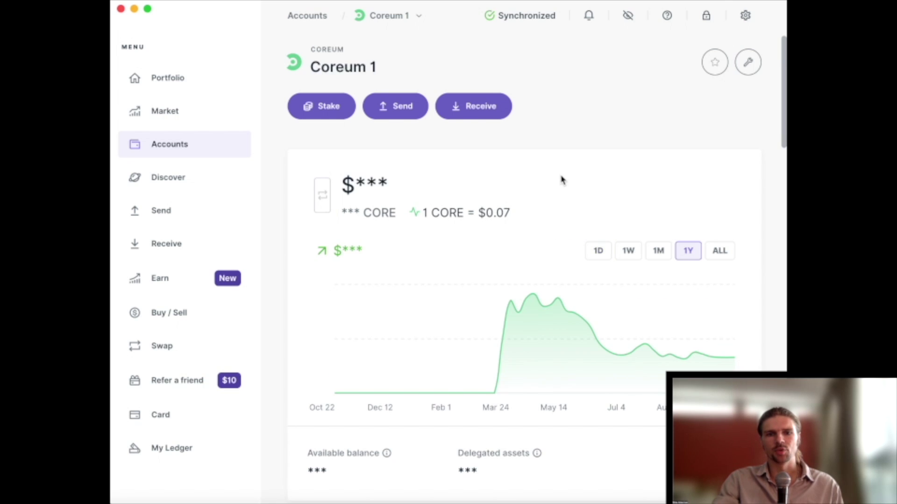
Copy the Coreum 1 receiving address from the Receive dialog, then close it.
click(462, 113)
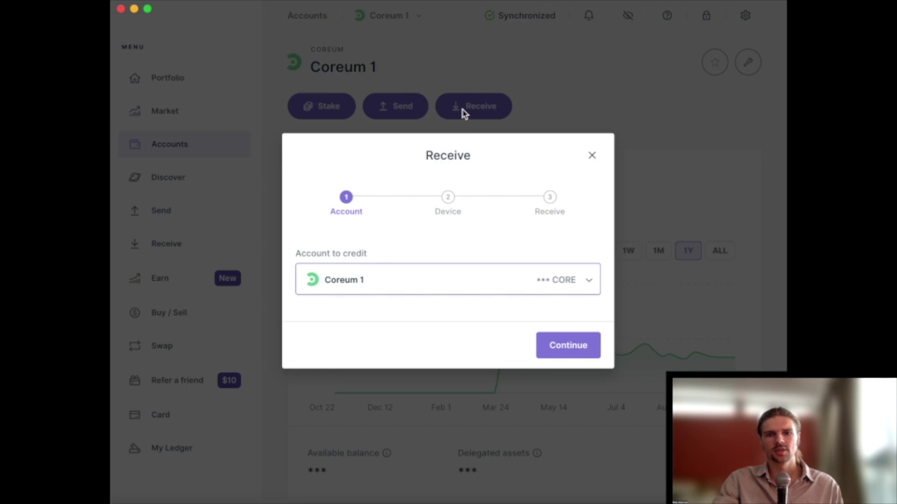
click(572, 356)
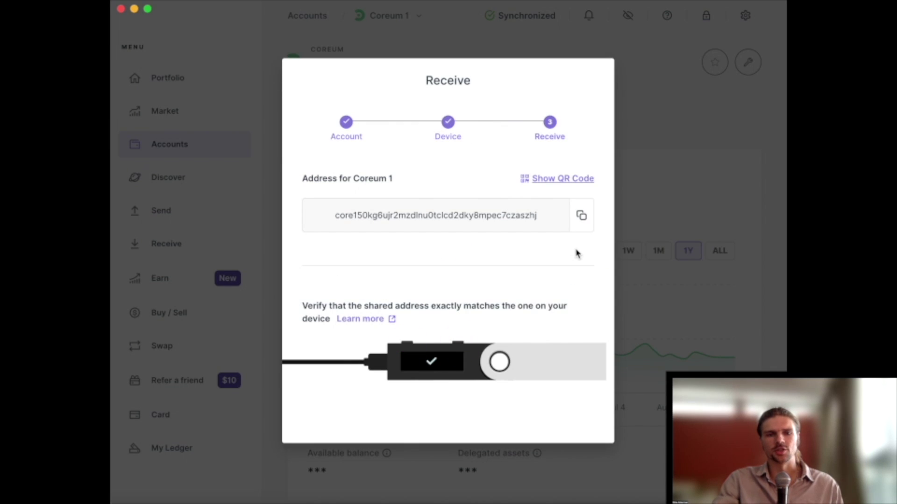
click(581, 216)
key(Escape)
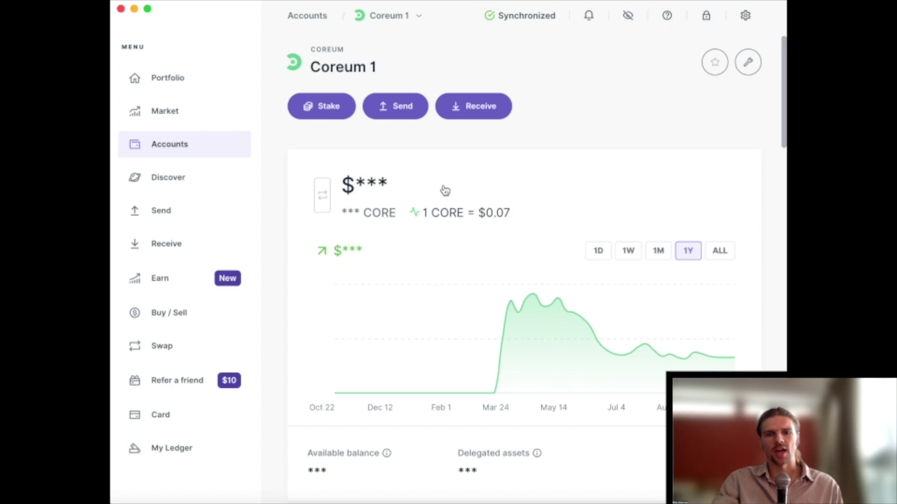
click(329, 104)
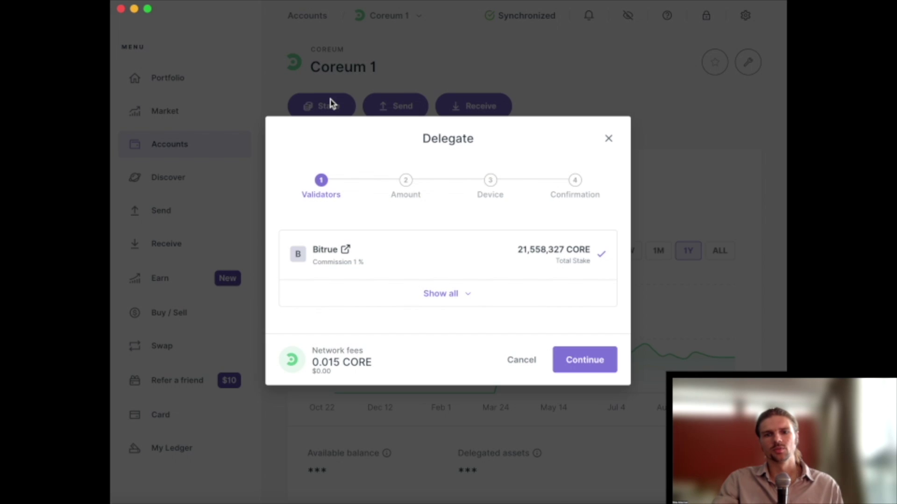
Delegate 1 CORE to the ZenLounge validator and dismiss the success message.
click(450, 294)
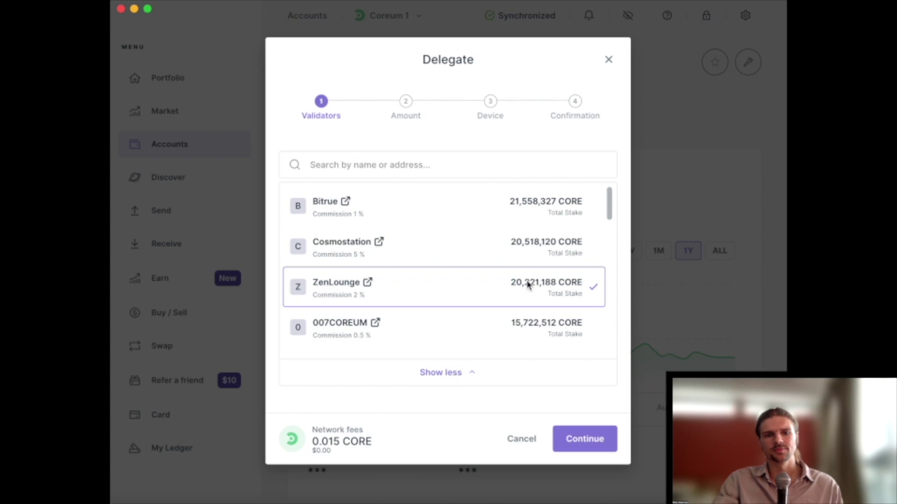
click(588, 448)
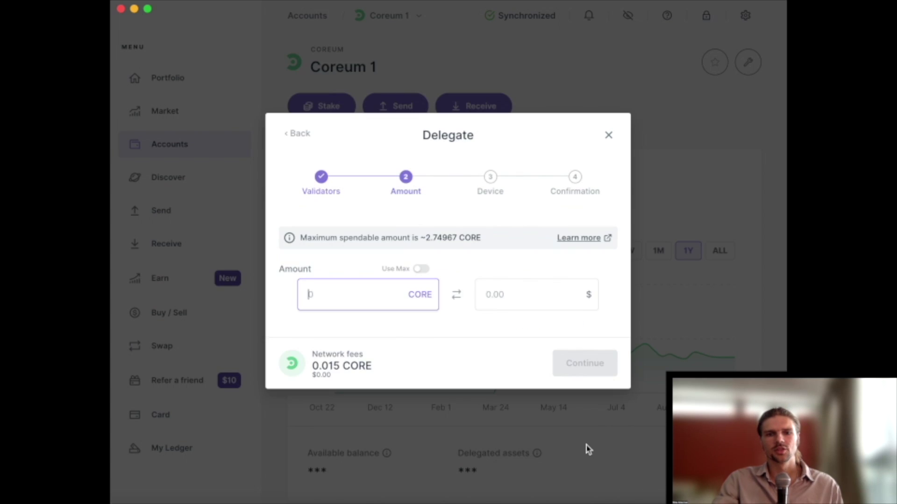
text(1)
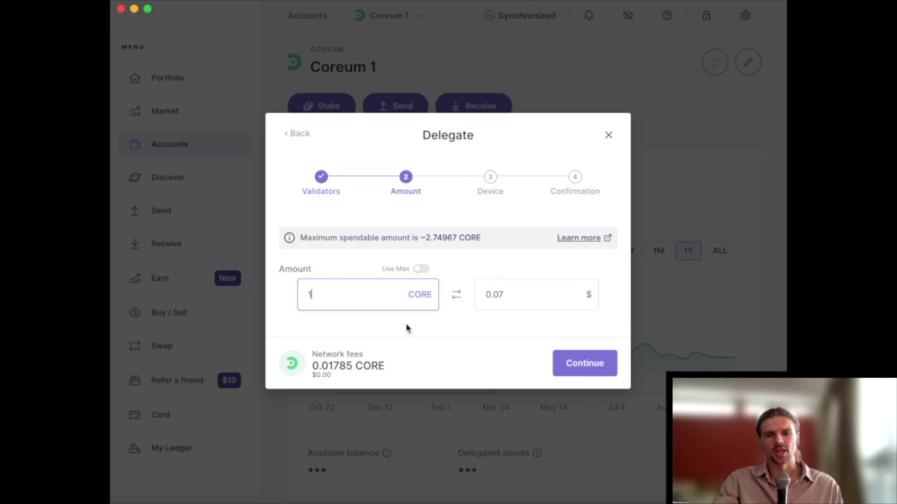
click(568, 364)
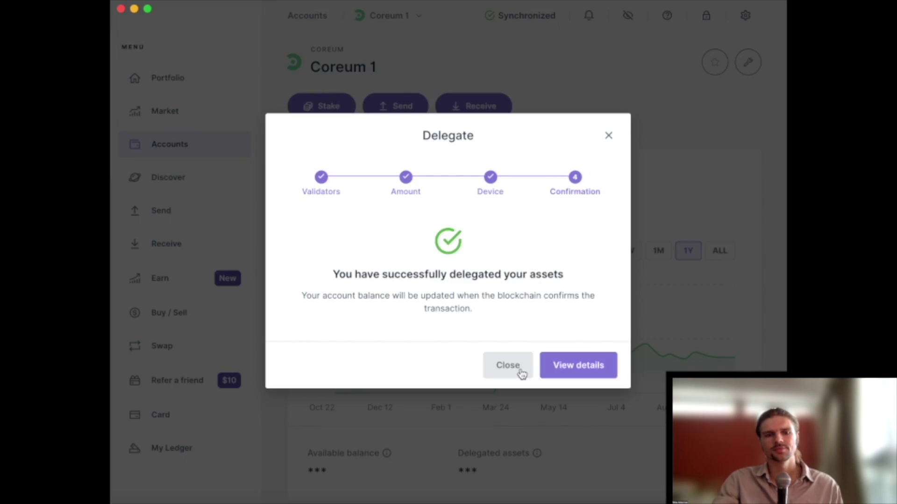
click(514, 369)
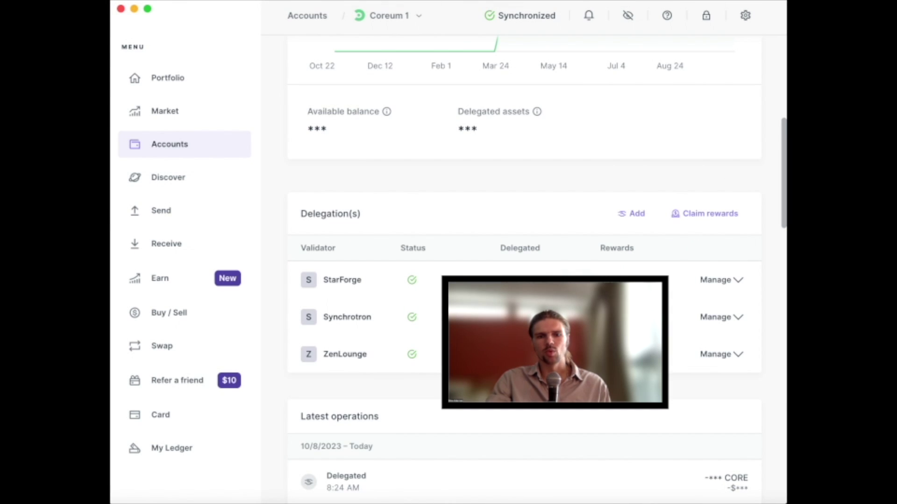
Set the StarForge reward claim of 8.922809 CORE to Cash in and continue to the Device step.
click(710, 223)
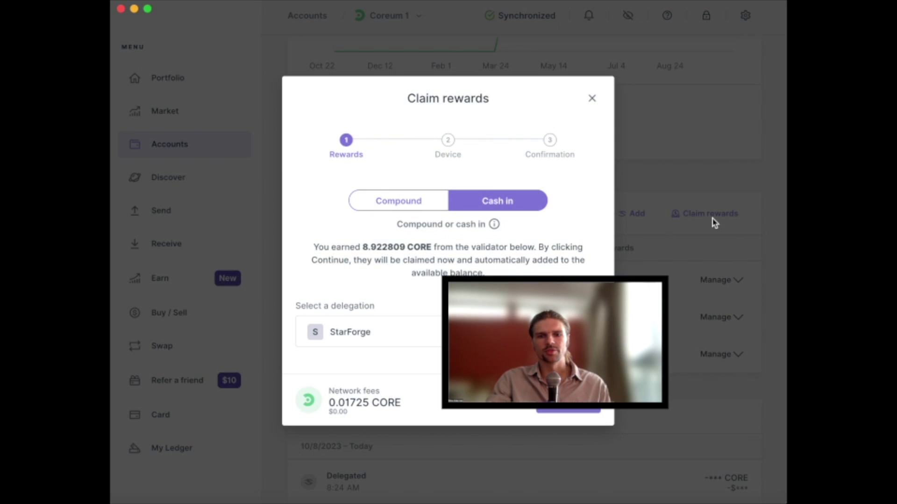
click(430, 206)
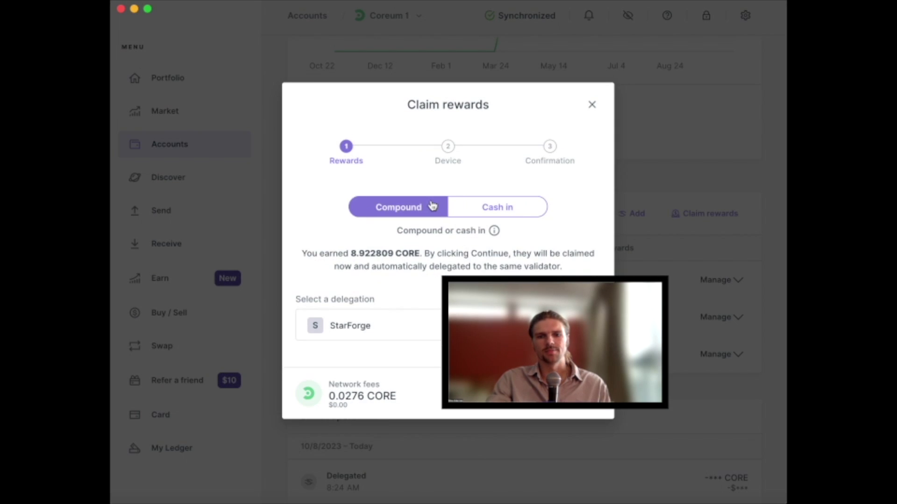
click(535, 217)
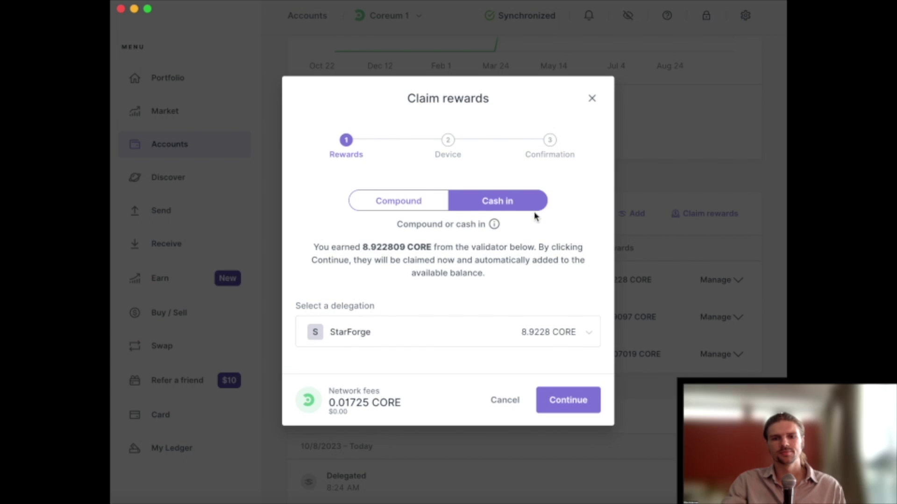
click(559, 401)
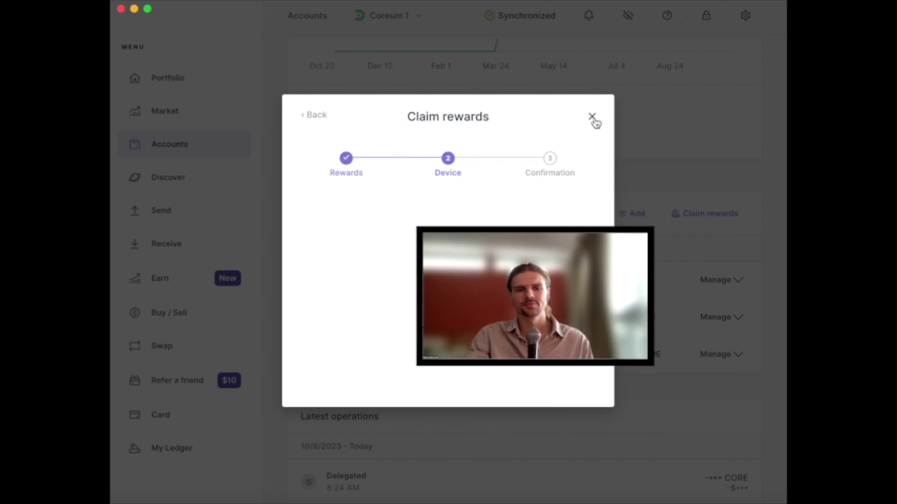
Abandon the reward claim and preview redelegating the ZenLounge stake, then cancel it.
click(593, 117)
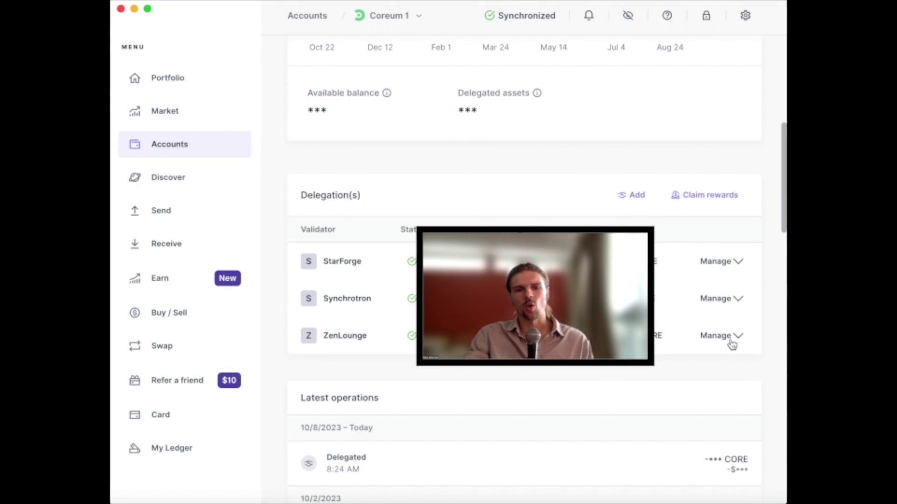
click(731, 344)
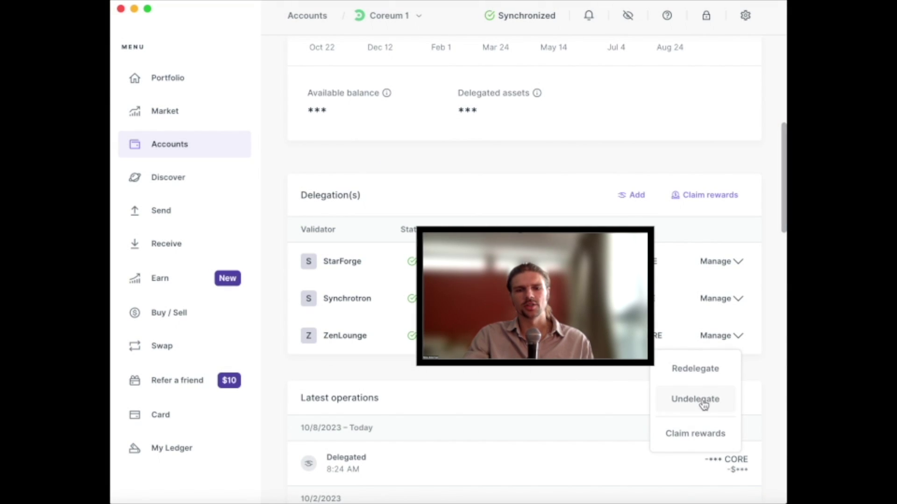
click(708, 376)
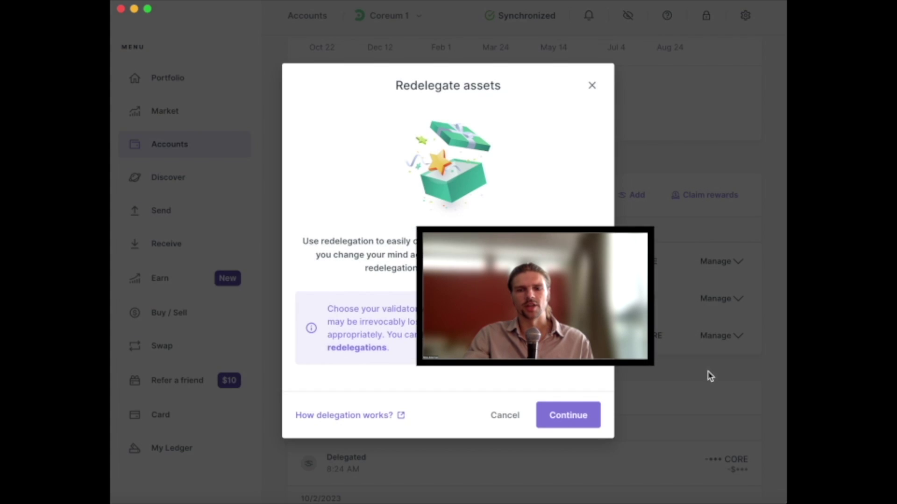
click(566, 416)
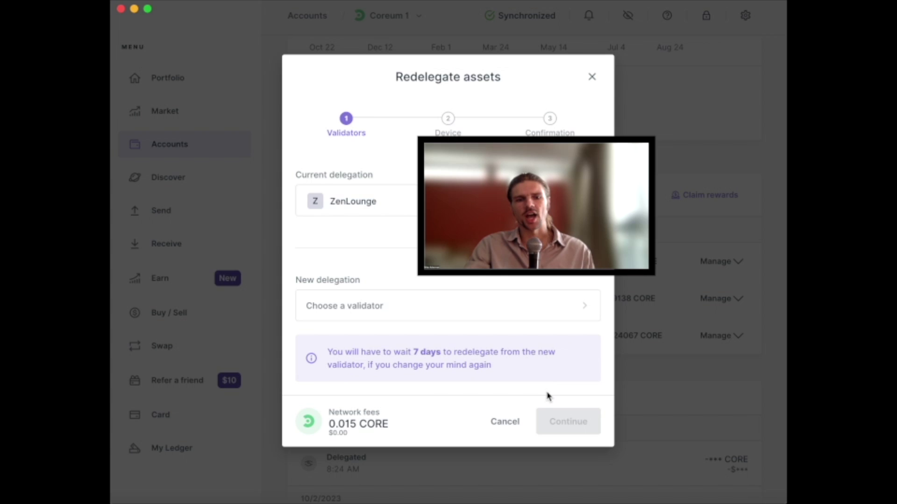
click(505, 422)
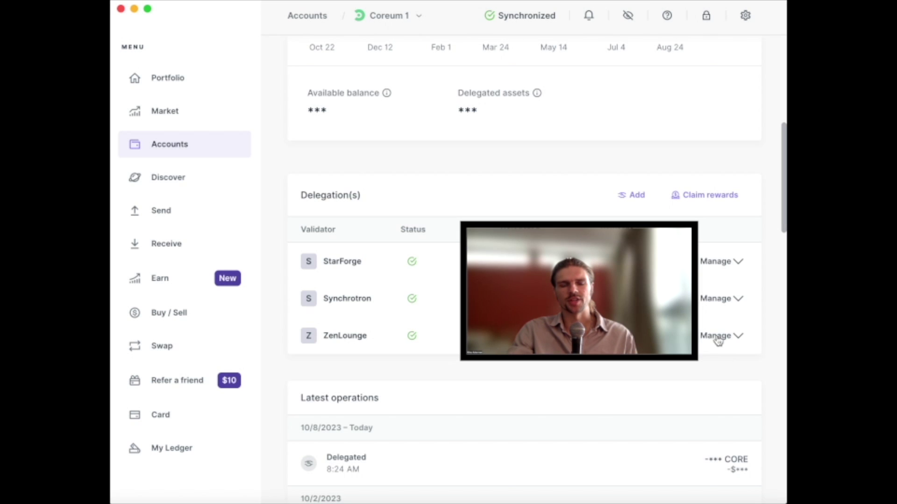
Preview undelegating StarForge at 50% (1,032 CORE) and 75% (1,548 CORE).
click(738, 262)
click(713, 322)
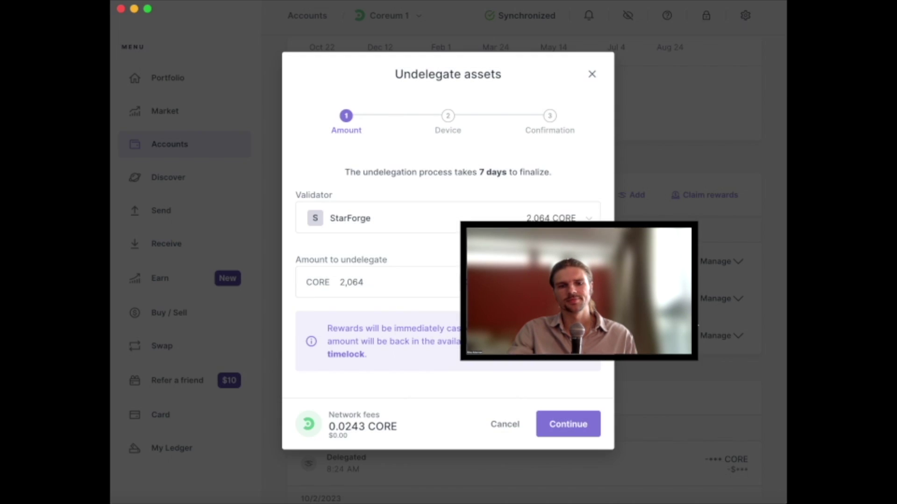
click(506, 283)
click(541, 285)
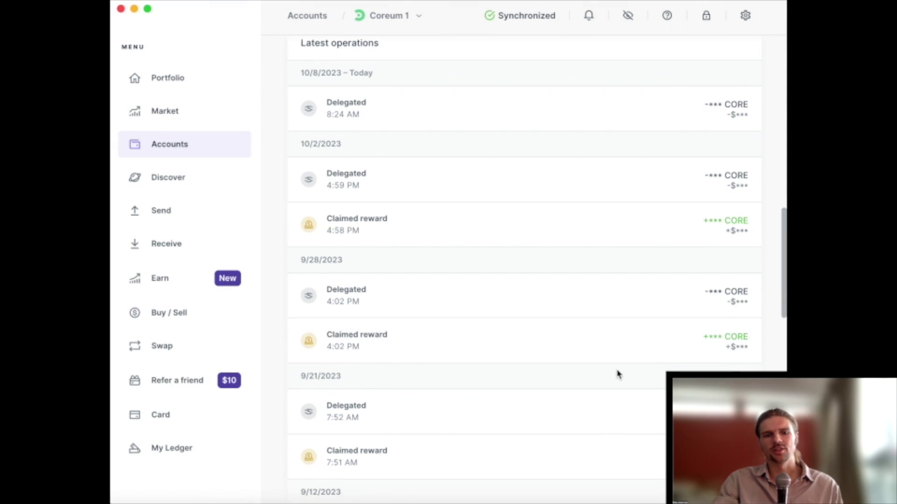
Scroll the Latest operations list to review past Delegated and Claimed reward entries.
scroll(617, 374, down, 3)
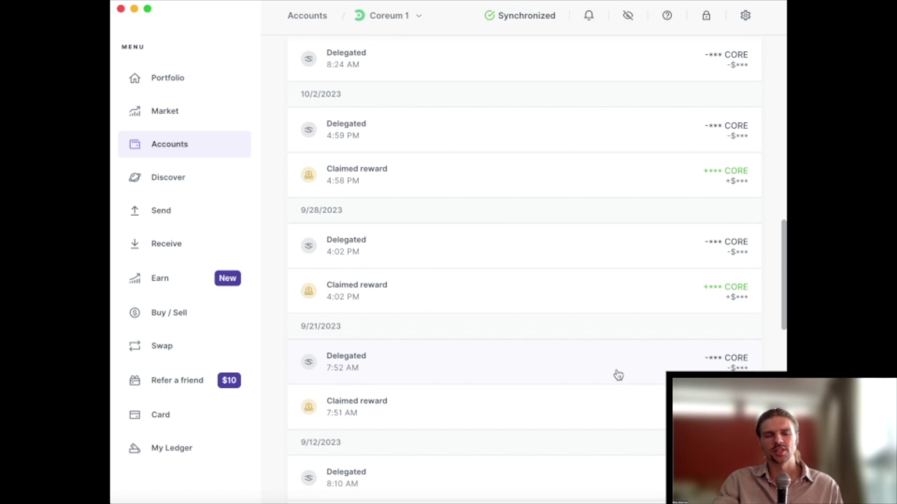
scroll(618, 375, down, 3)
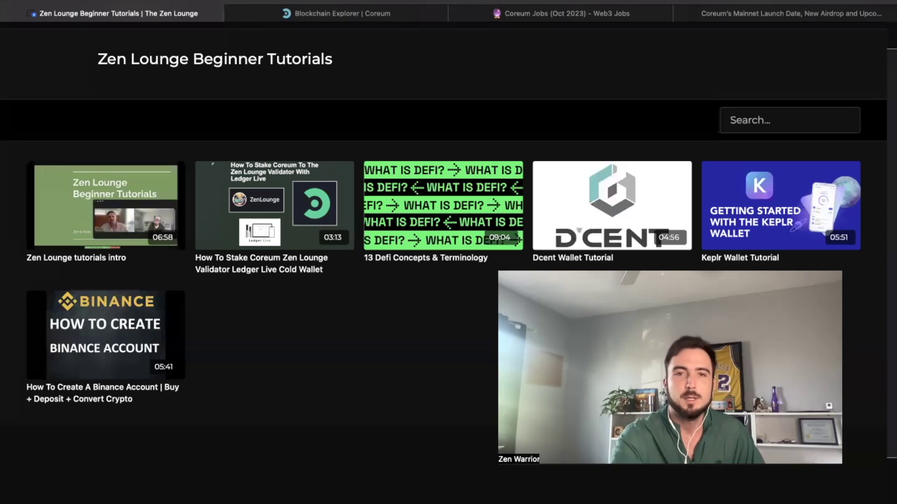
View the Coreum Jobs page listing 3 Web3 jobs, then move to the ZenLounge explorer page.
click(604, 15)
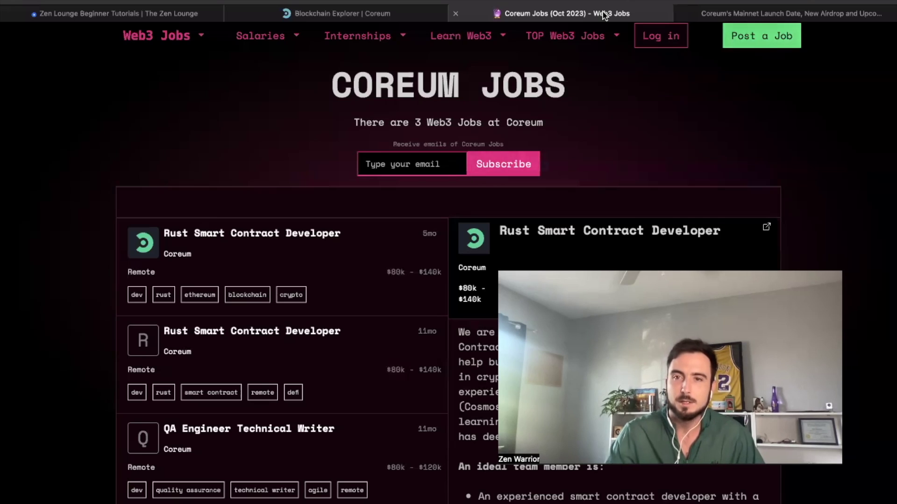
click(373, 16)
Review the ZenLounge validator page: Active, 2.00% commission, 8.81% voting power.
scroll(292, 175, down, 2)
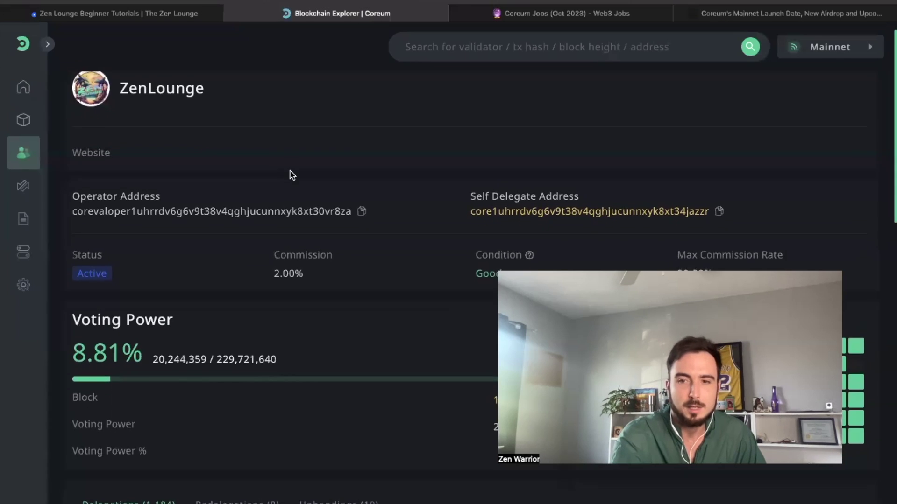
scroll(292, 175, up, 1)
scroll(292, 176, up, 1)
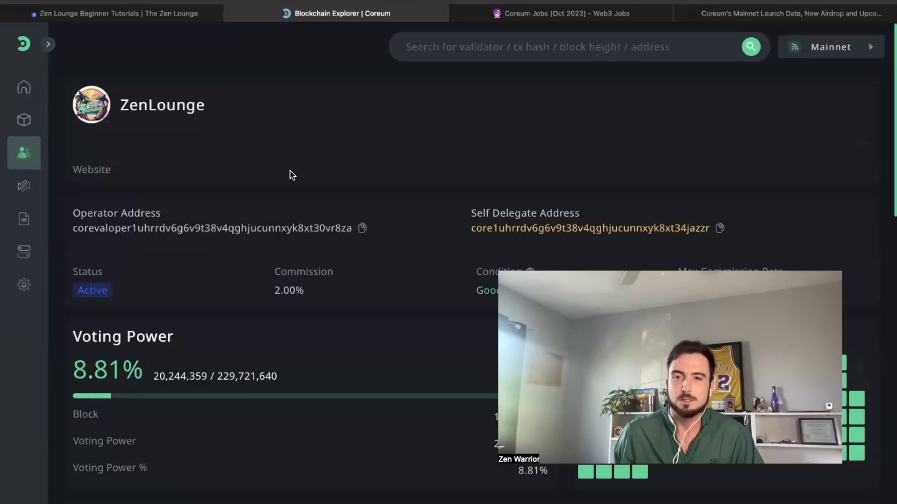
click(738, 15)
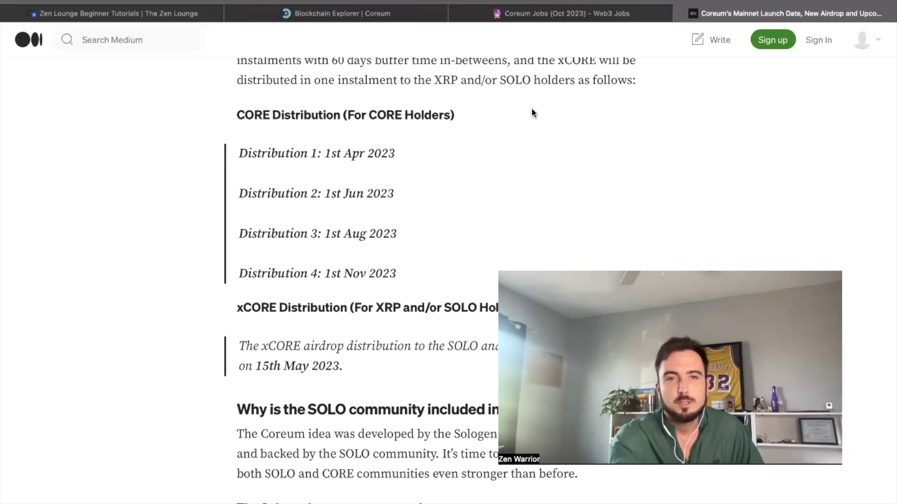
Return to the Zen Lounge Beginner Tutorials page.
click(164, 15)
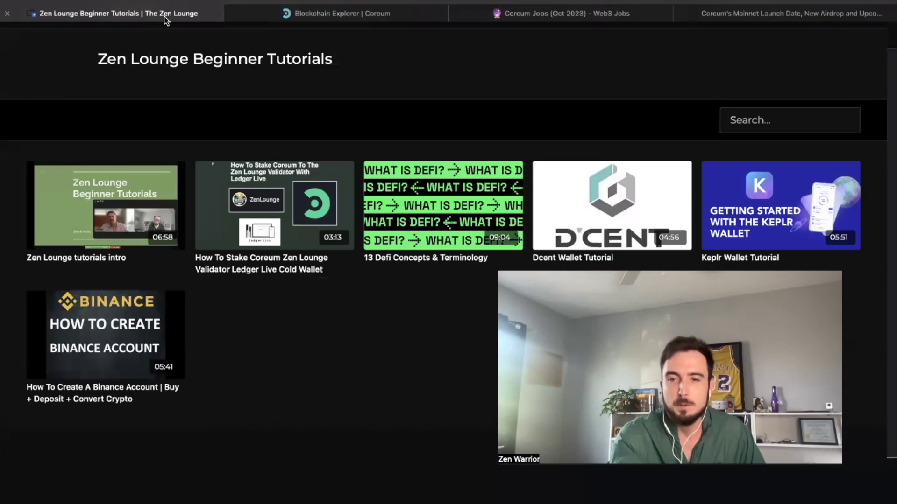